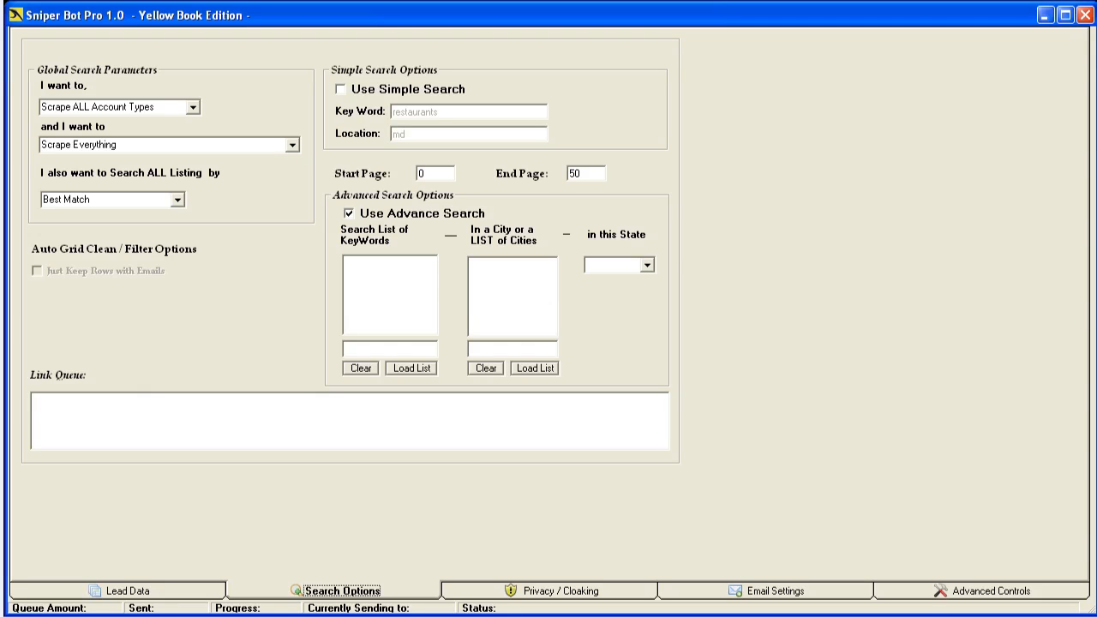
Turn off the back-link check for the threads that parse the second page, and look over the proxy and user-agent settings.
left_click(928, 599)
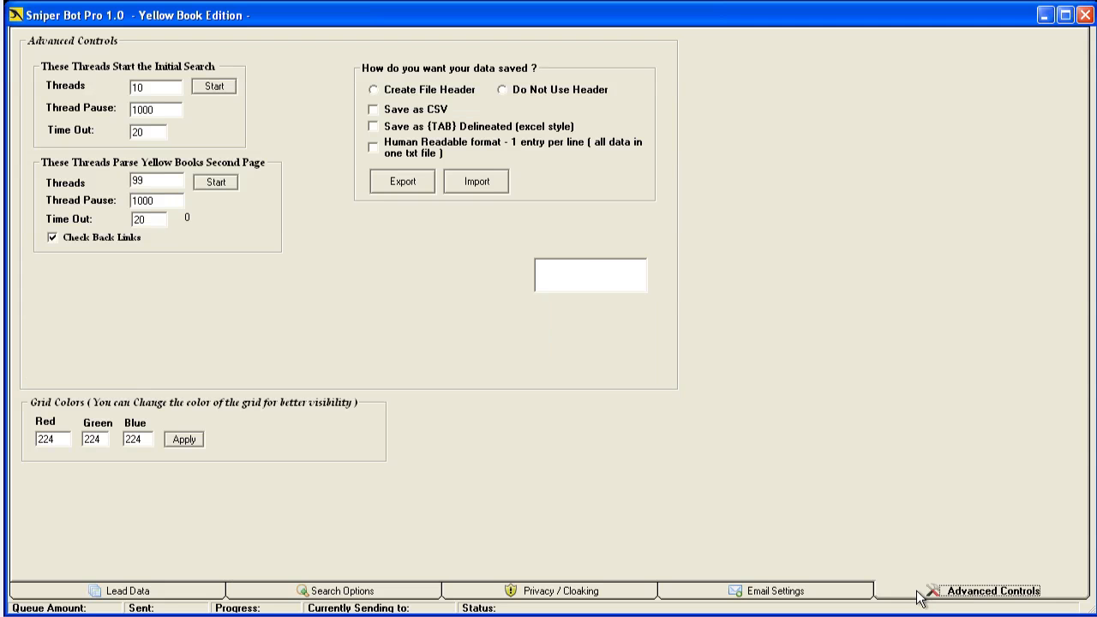
left_click(53, 239)
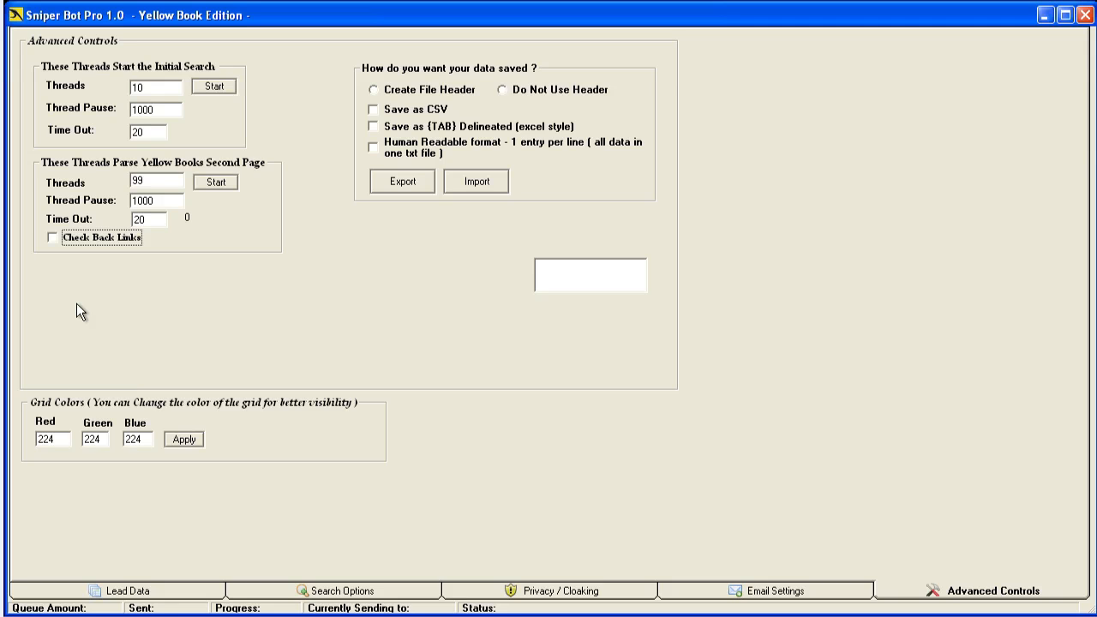
left_click(467, 593)
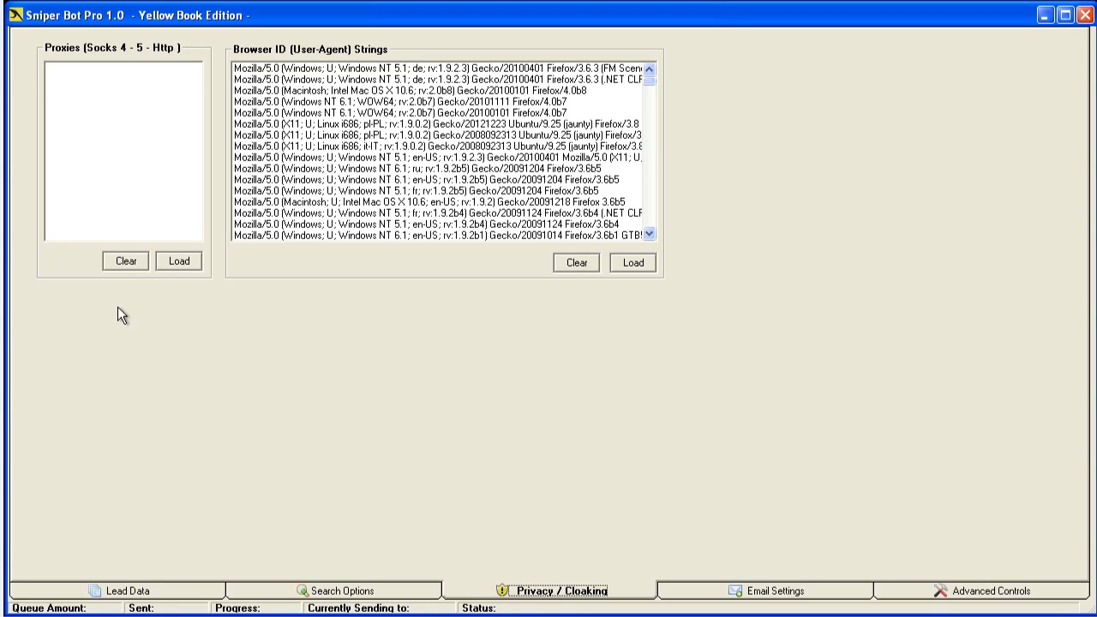
left_click(941, 591)
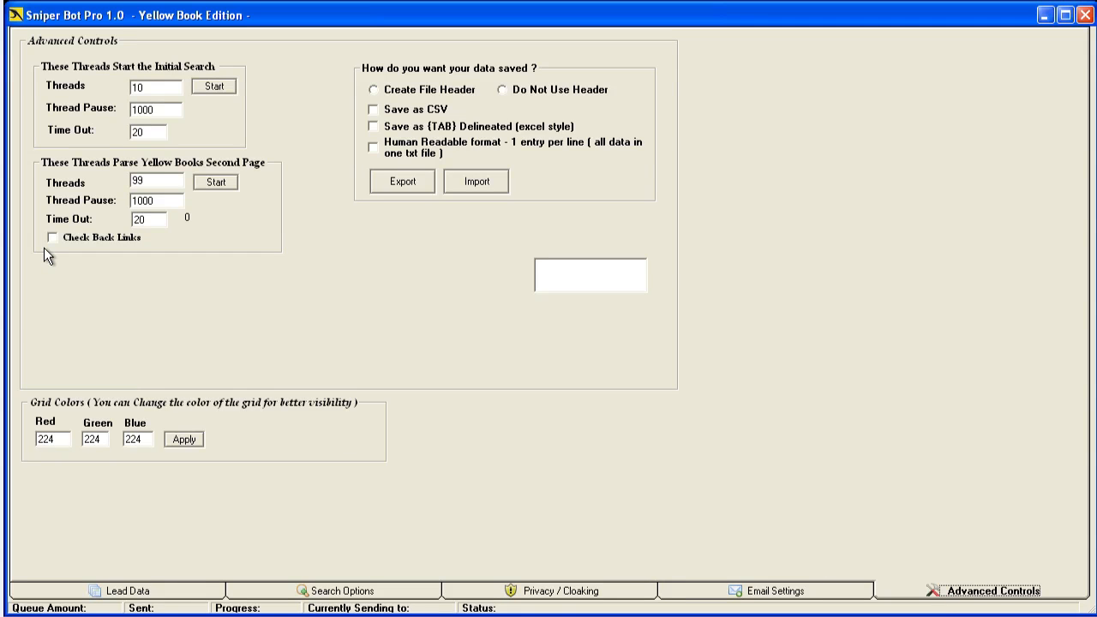
Set the global search to scrape only paid accounts.
left_click(261, 595)
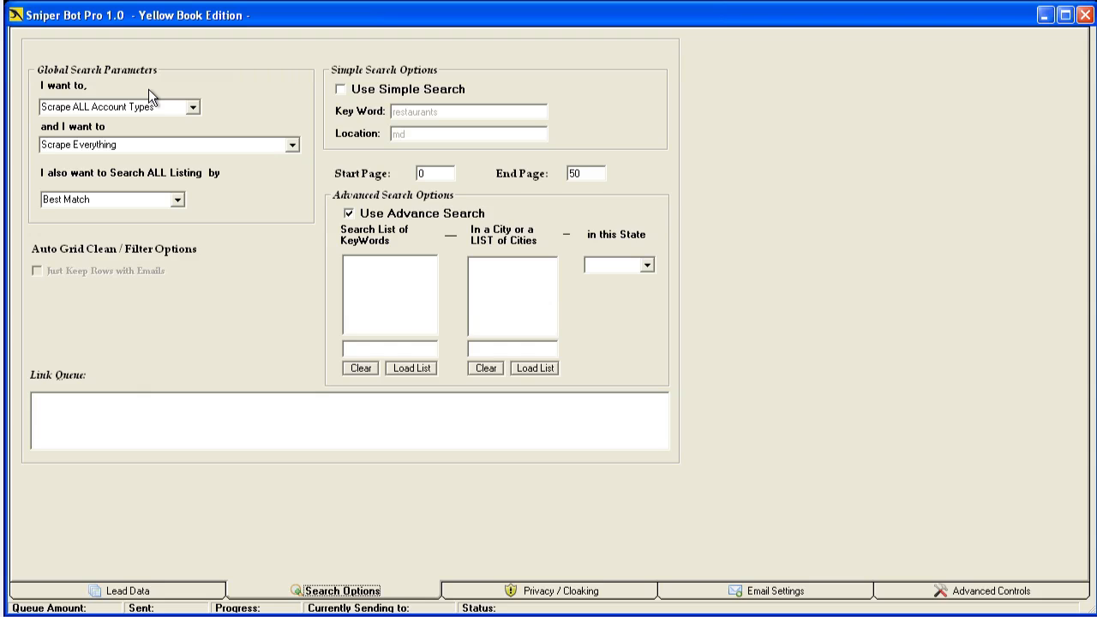
left_click(192, 108)
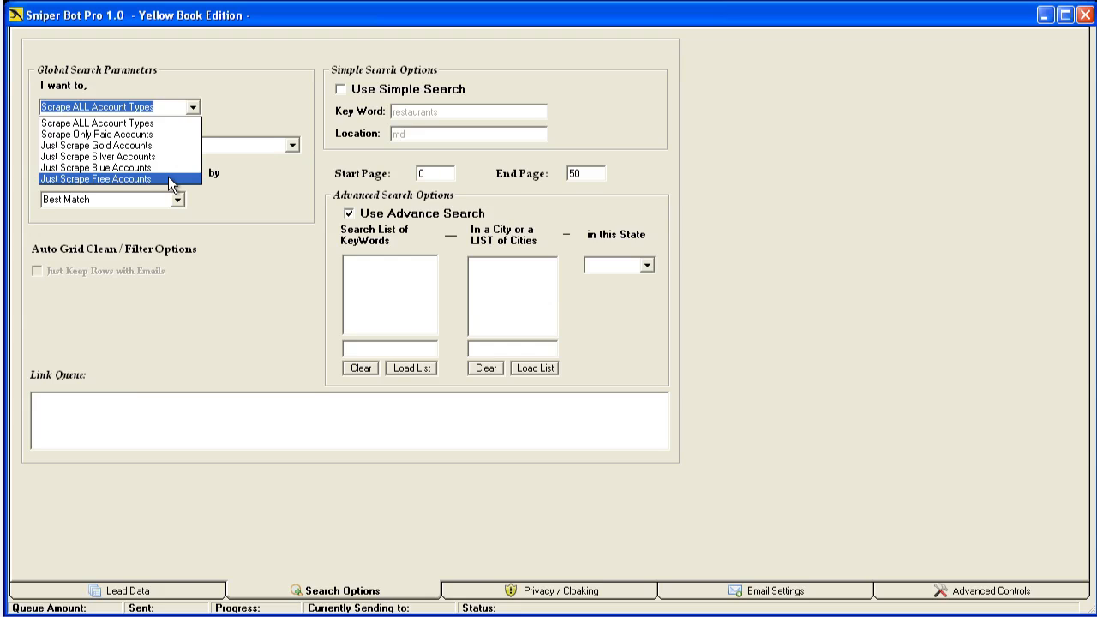
left_click(158, 134)
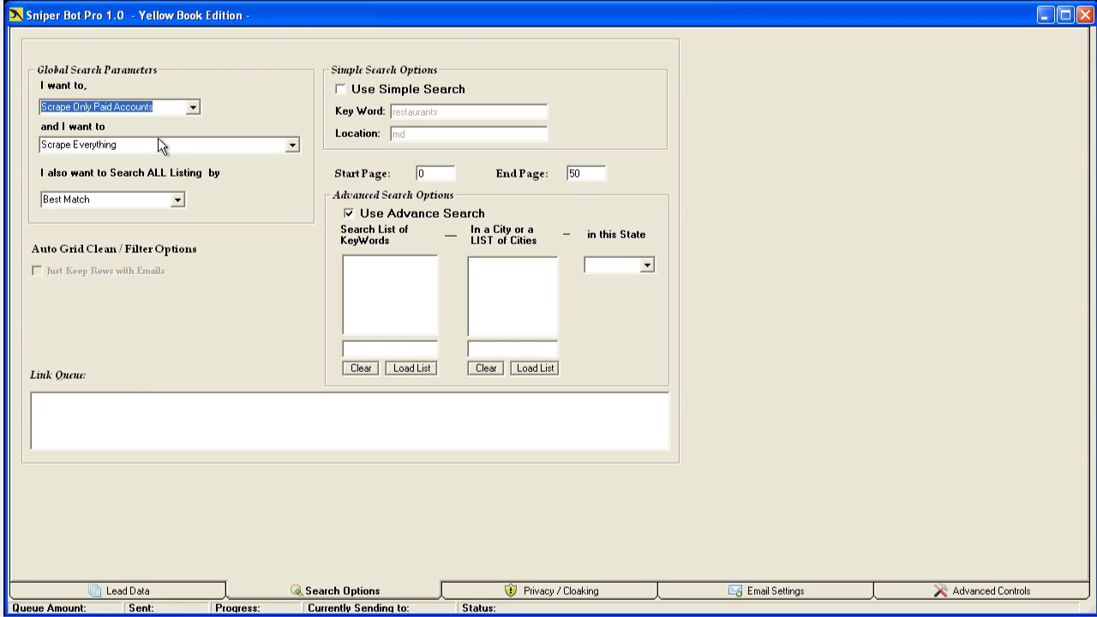
Review the listing filters, keeping Scrape Everything, and set the listing search order to Best Match.
left_click(291, 146)
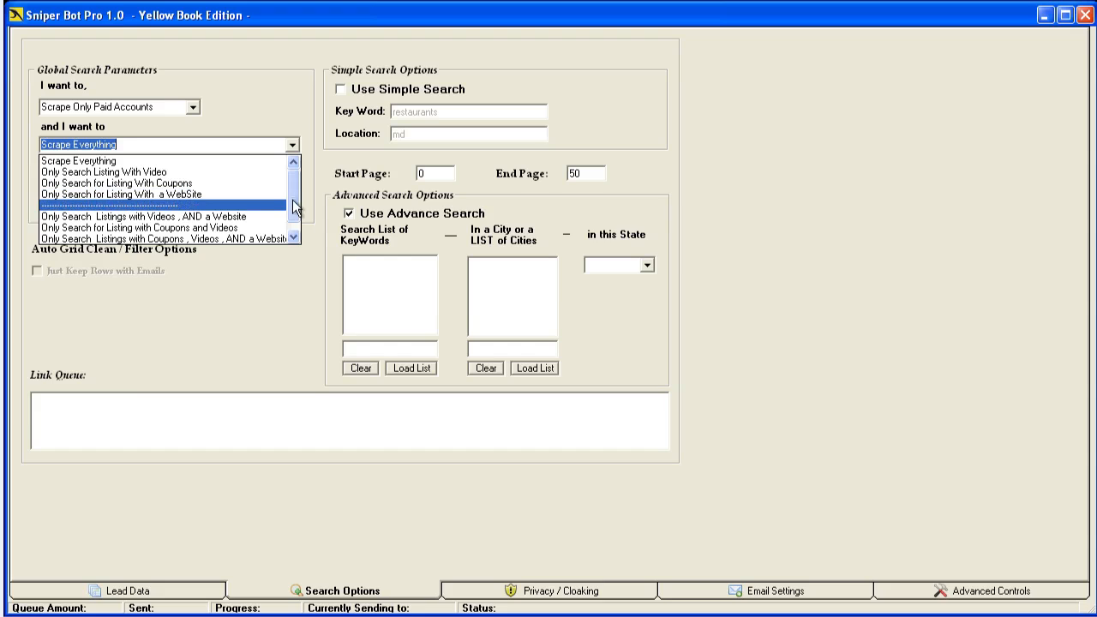
left_click_drag(295, 210, 295, 222)
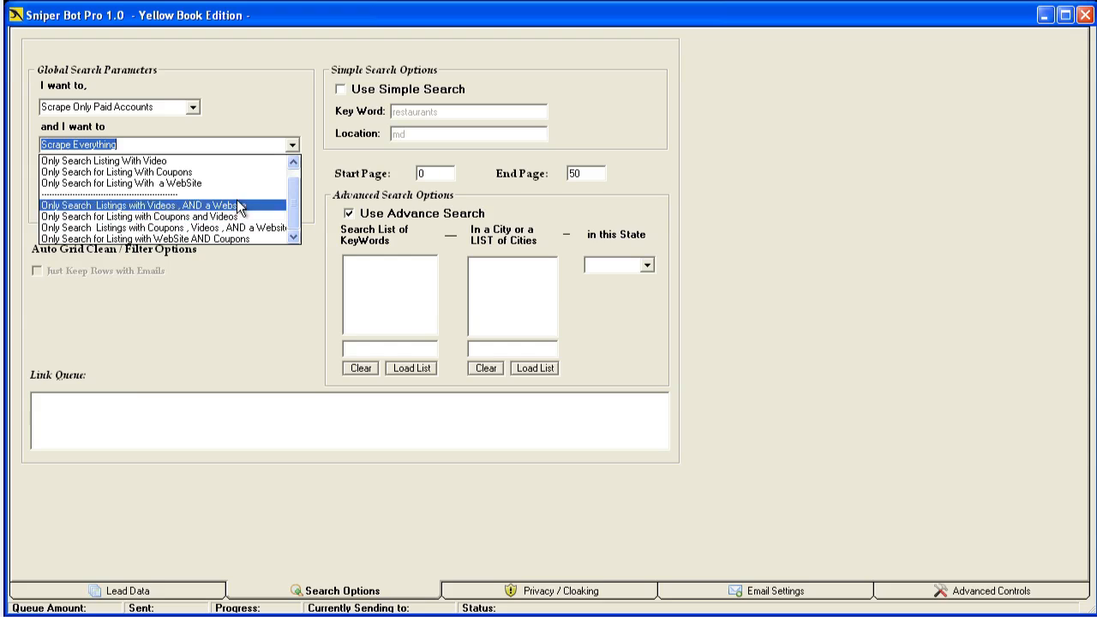
left_click(243, 120)
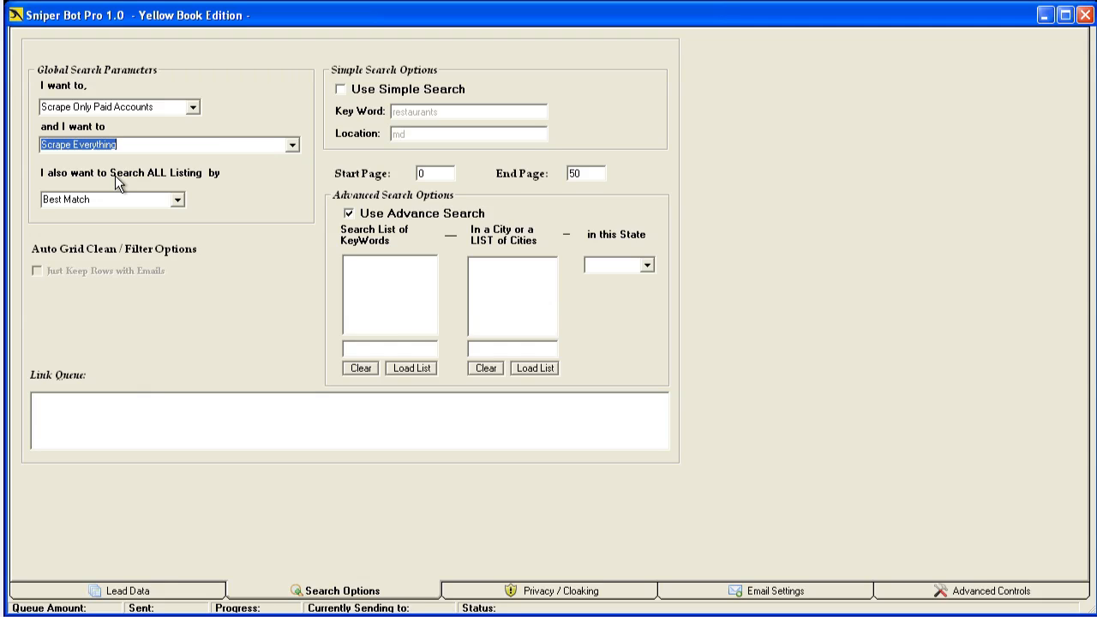
left_click(176, 201)
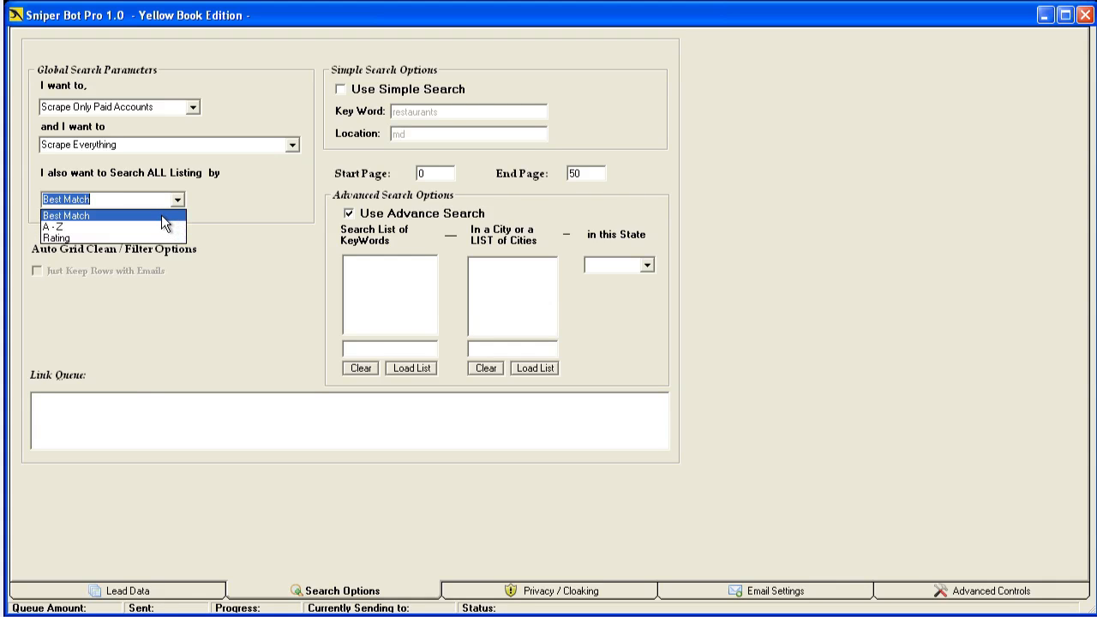
left_click(161, 215)
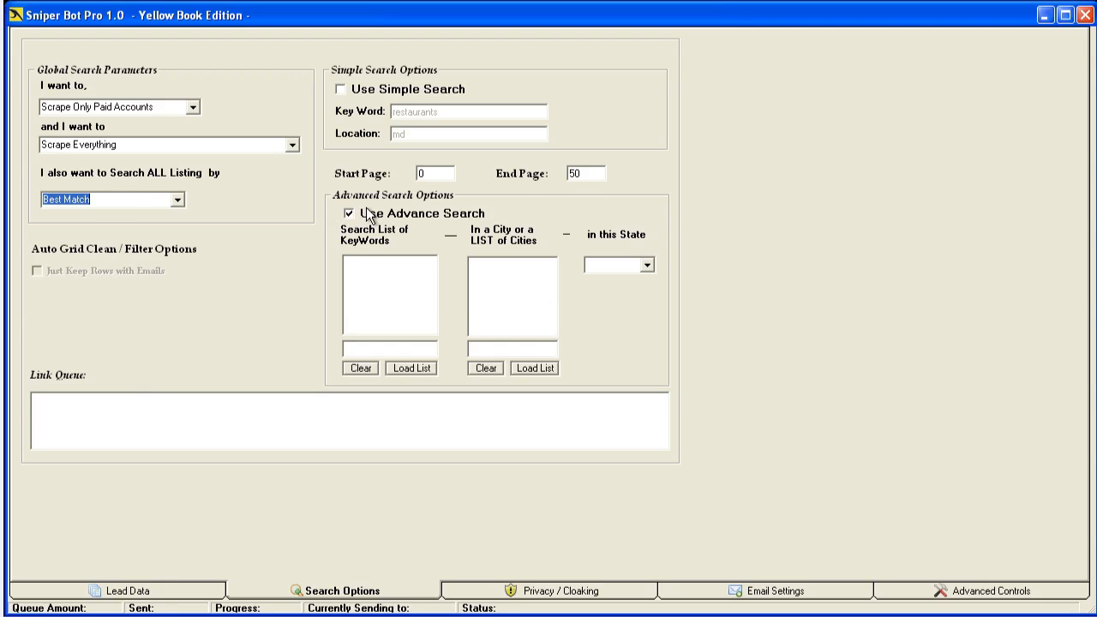
Add karate as a single keyword to the advanced search, and clear the keyword list again.
left_click(368, 348)
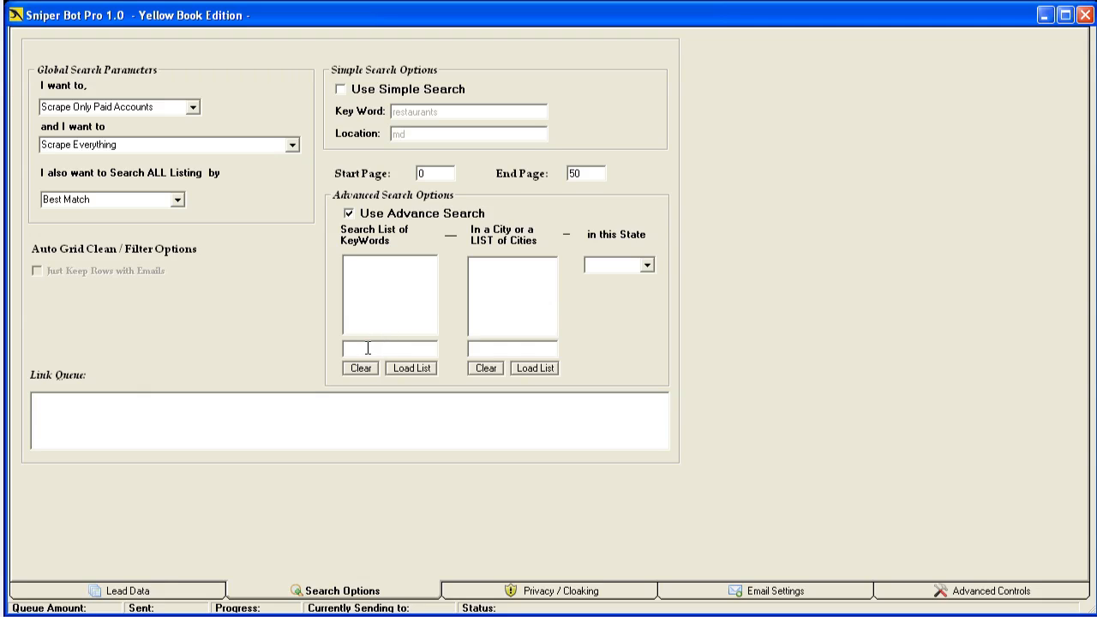
type("karate")
key("Return")
left_click(371, 365)
Load list.txt as the keyword list for the advanced search.
left_click(404, 367)
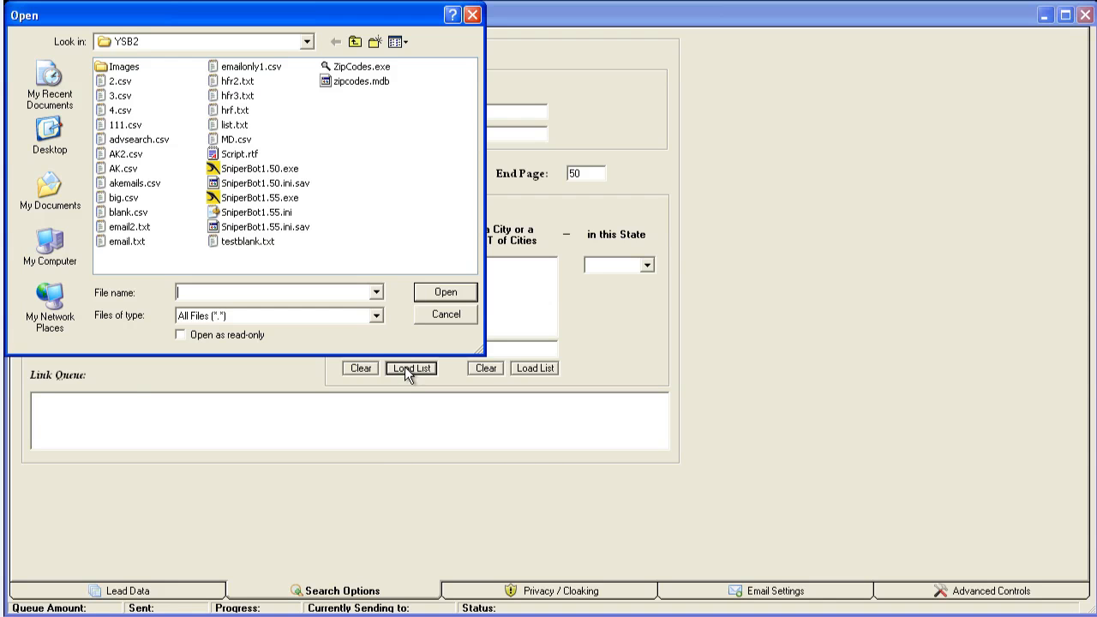
double_click(233, 125)
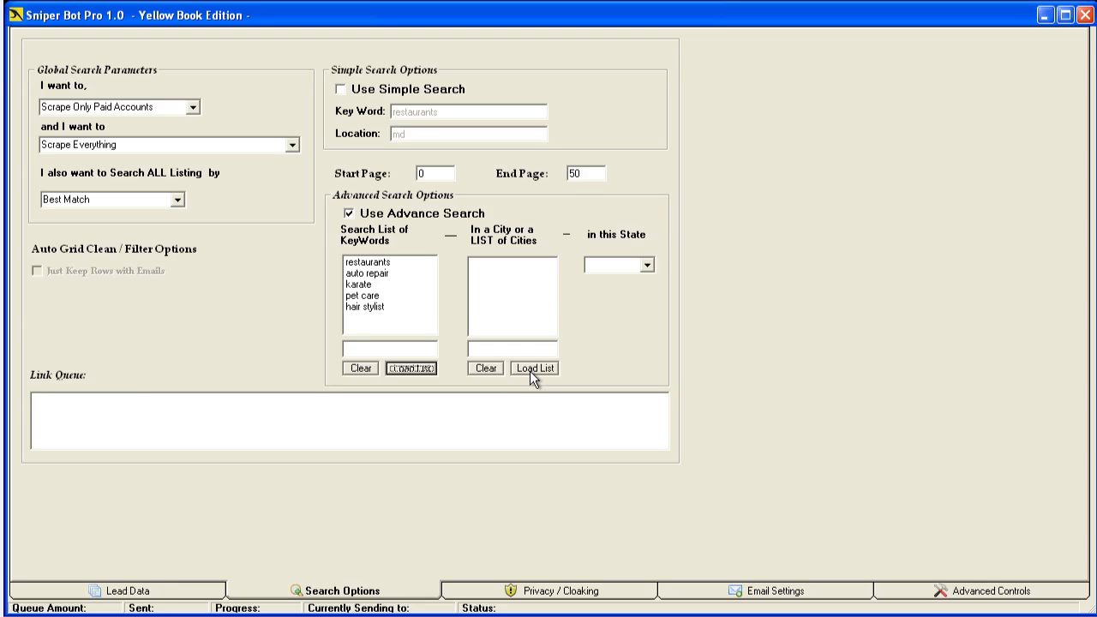
Search the city utility for the city baltimore and add the zip codes found to the advanced search's city list.
right_click(578, 350)
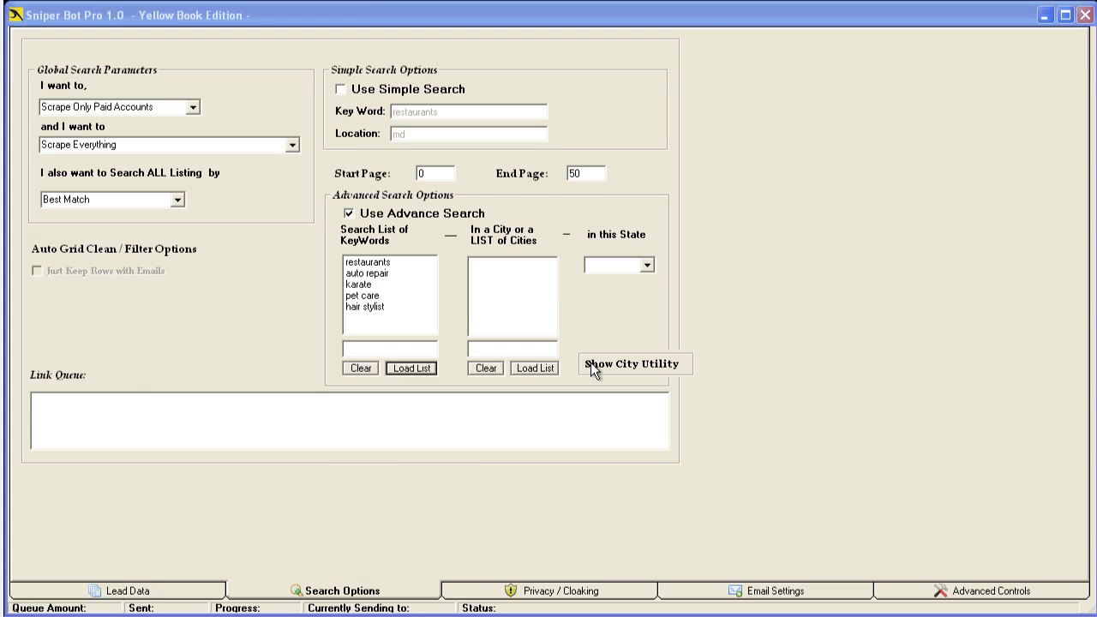
left_click(591, 363)
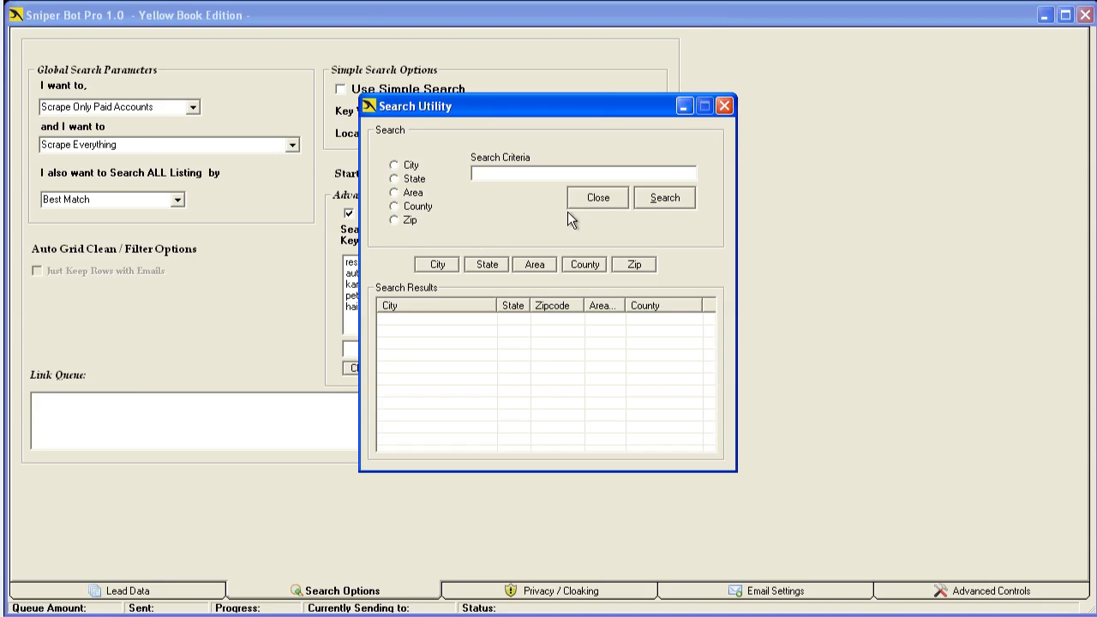
left_click(396, 165)
left_click(523, 174)
type("baltimore")
left_click(668, 201)
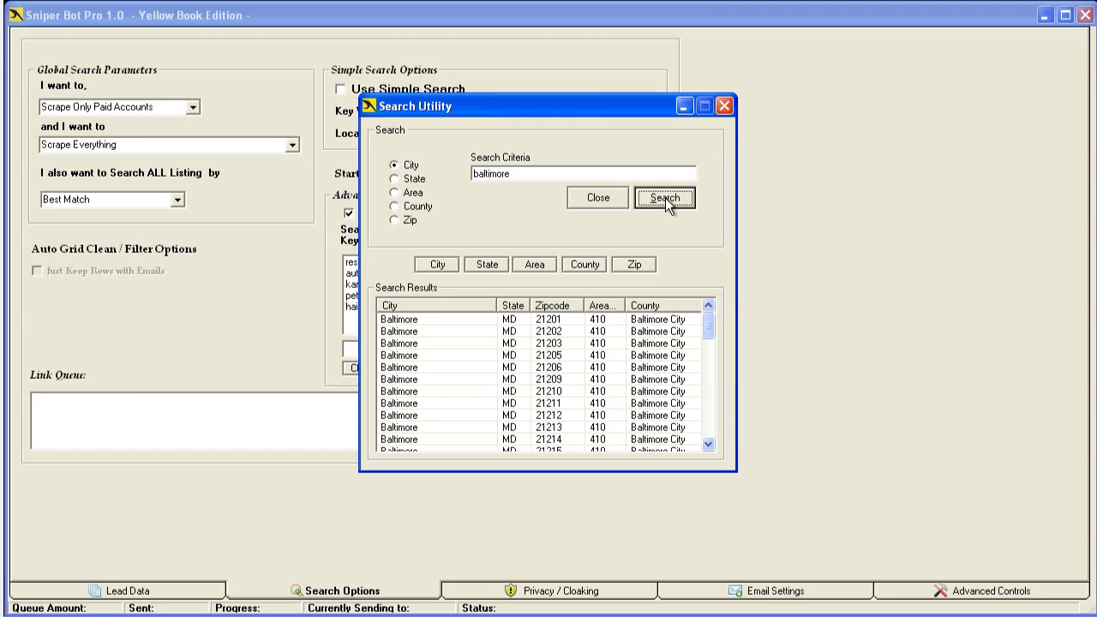
left_click(635, 268)
left_click(600, 198)
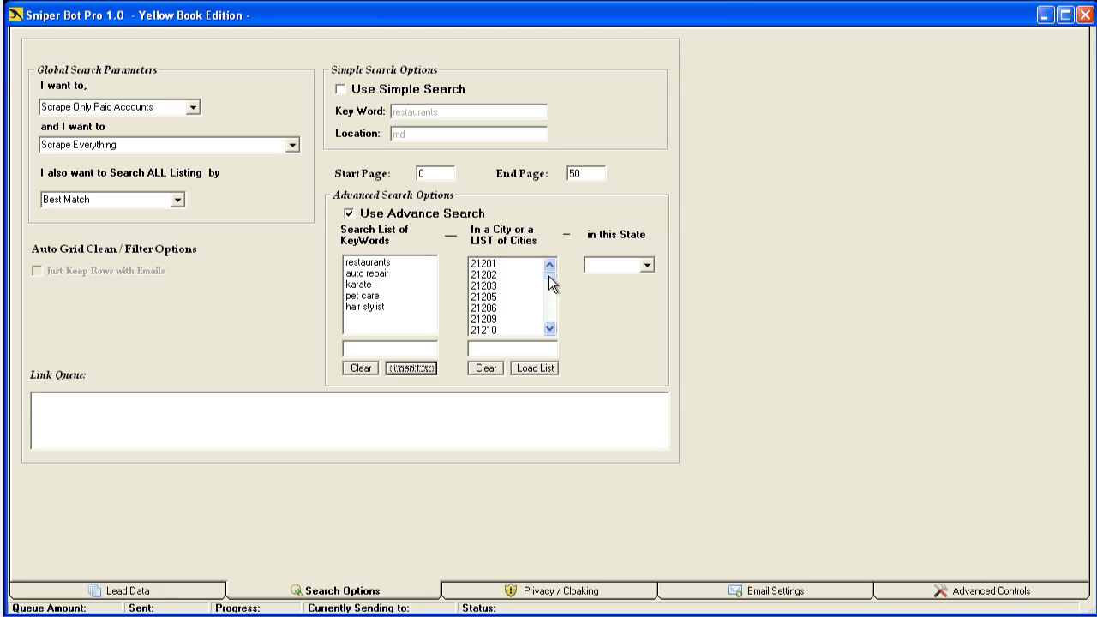
Remove individual zip codes from the city list, and clear all the remaining ones.
mouse_move(549, 276)
left_mouse_down()
mouse_move(547, 297)
mouse_move(550, 277)
left_mouse_up()
double_click(508, 287)
double_click(504, 290)
left_click(505, 292)
double_click(505, 293)
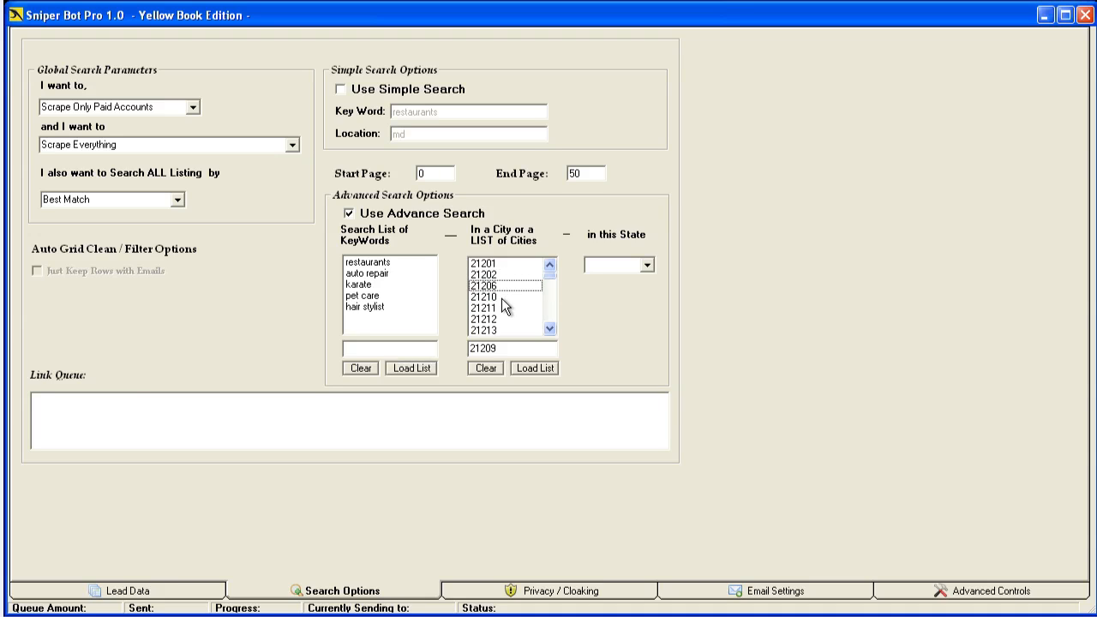
double_click(502, 298)
double_click(501, 305)
double_click(502, 305)
double_click(501, 305)
double_click(501, 307)
double_click(498, 307)
double_click(497, 310)
double_click(497, 312)
double_click(498, 312)
double_click(497, 314)
left_click(485, 369)
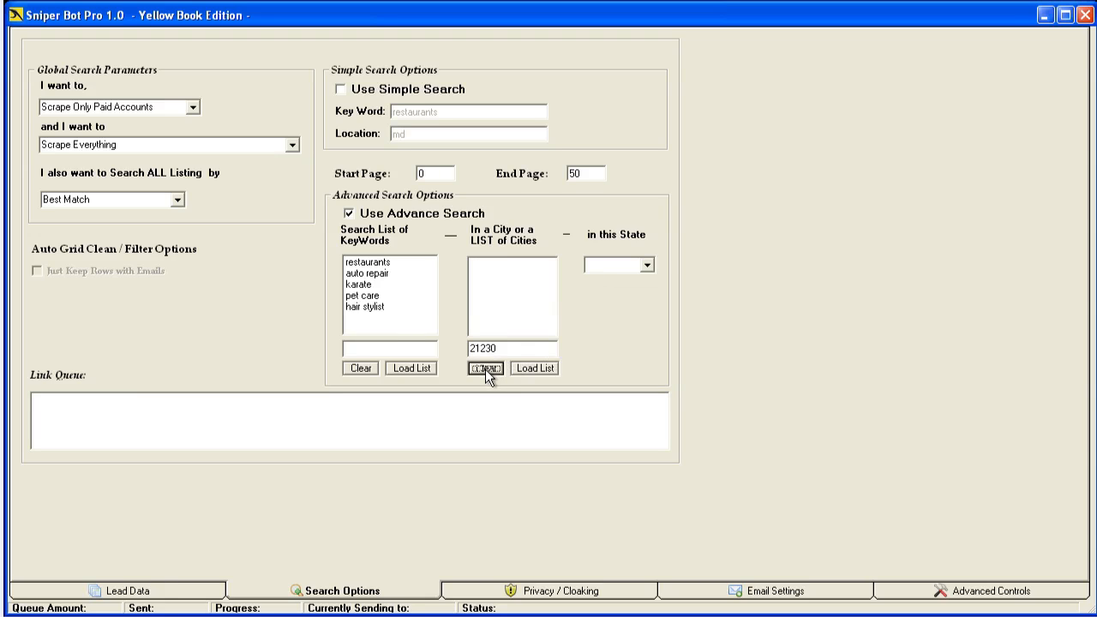
Search the city utility by state for ca and add the resulting city names to the city list.
left_click(587, 352)
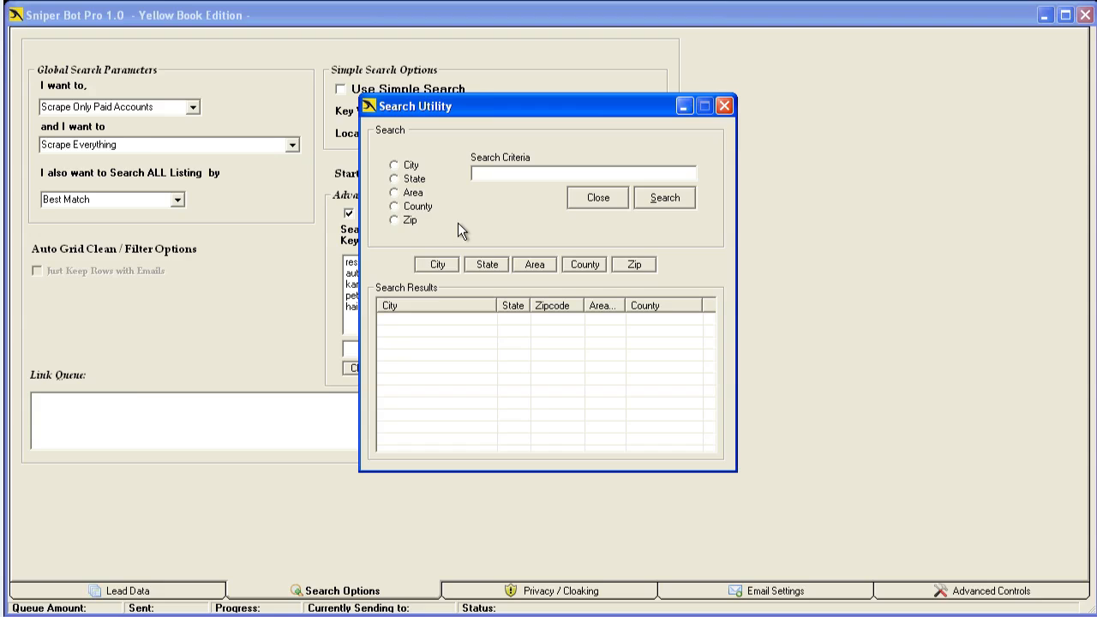
left_click(395, 178)
left_click(509, 172)
type("ca")
left_click(651, 202)
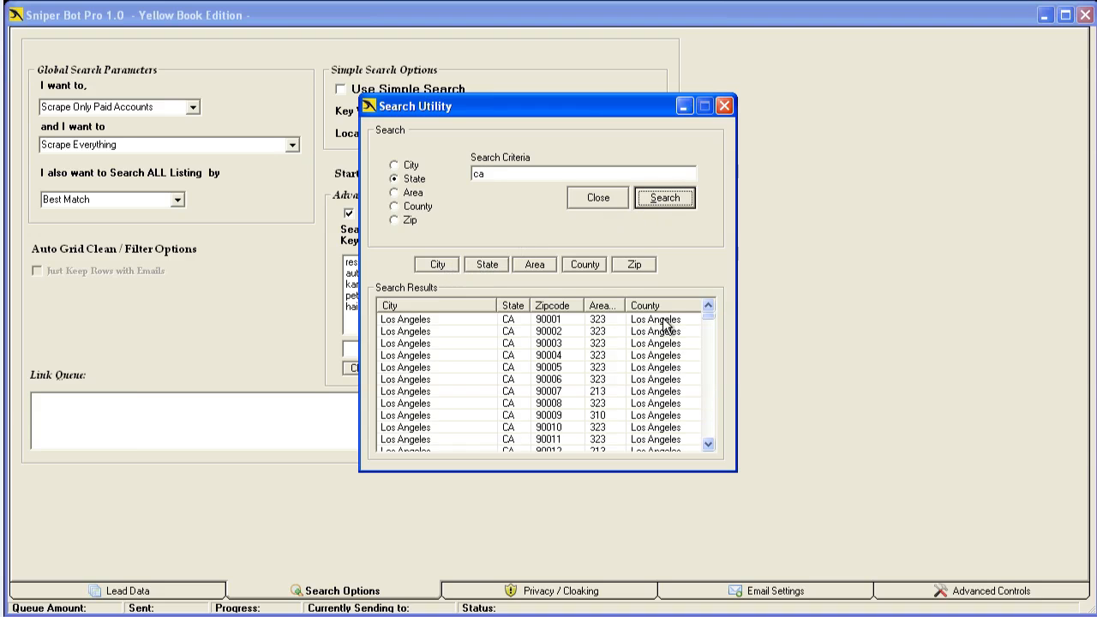
mouse_move(706, 321)
left_mouse_down()
mouse_move(712, 385)
mouse_move(713, 310)
left_mouse_up()
left_click(437, 268)
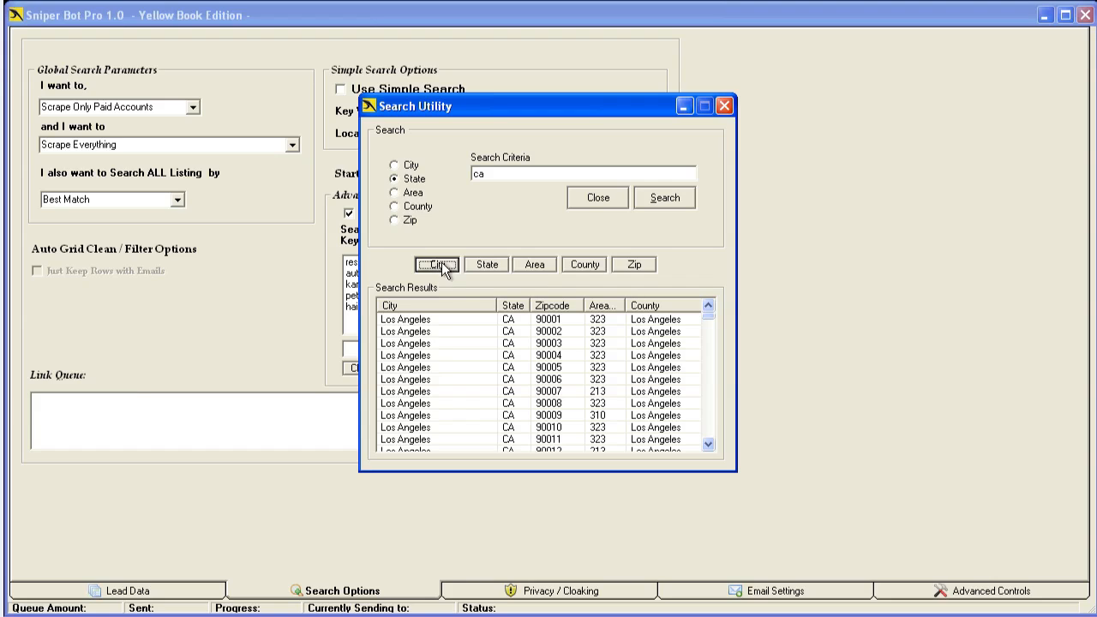
left_click(591, 201)
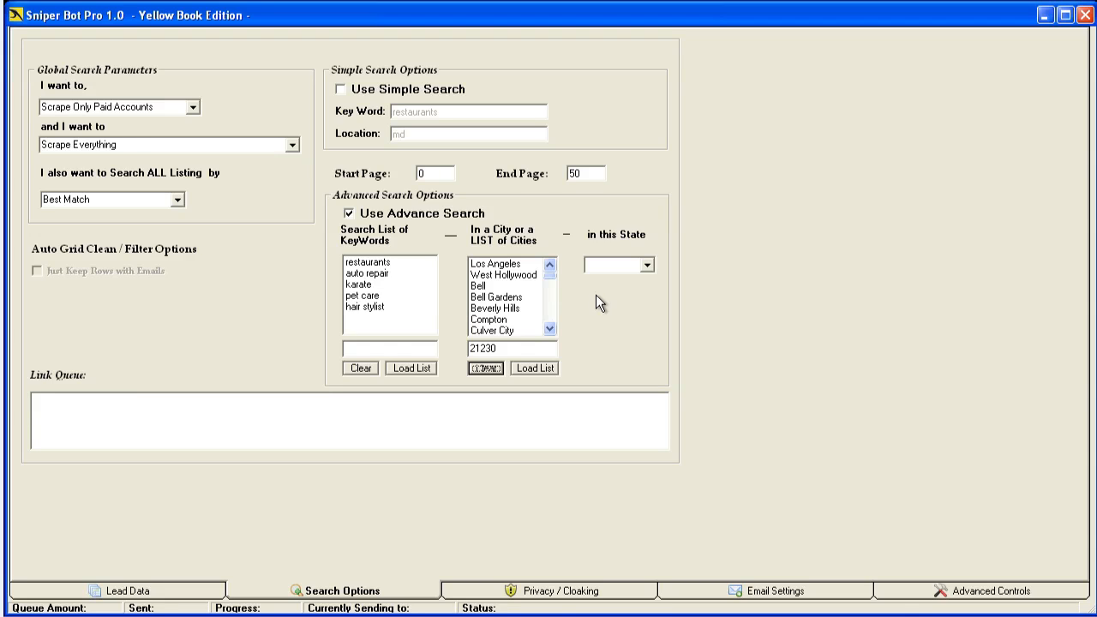
Set the advanced search's state to CA and the end page to 20.
left_click(647, 266)
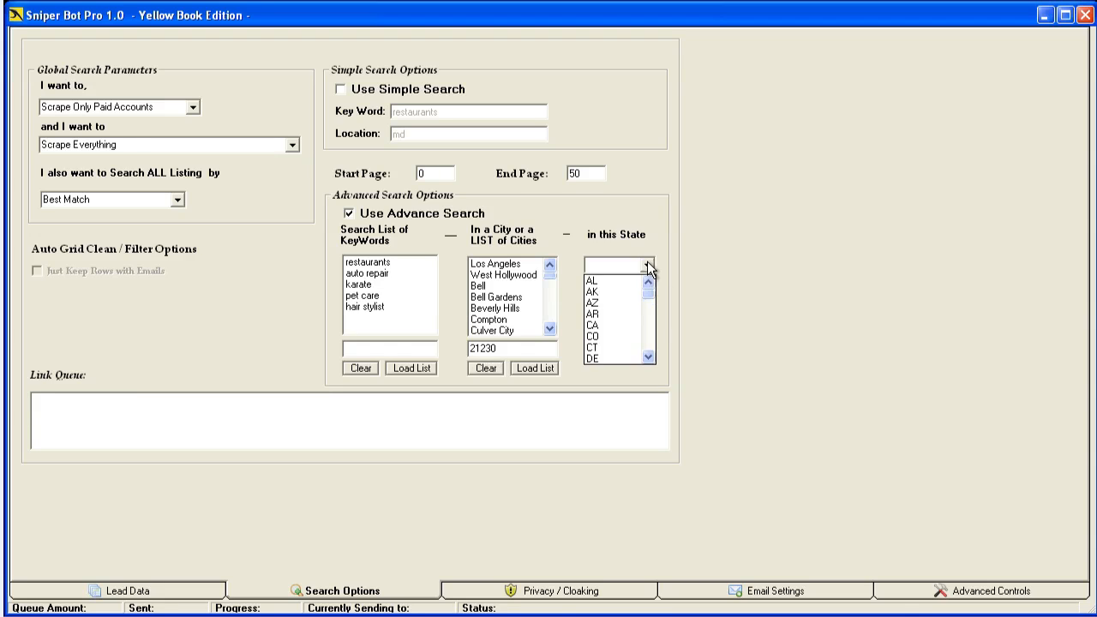
left_click(609, 326)
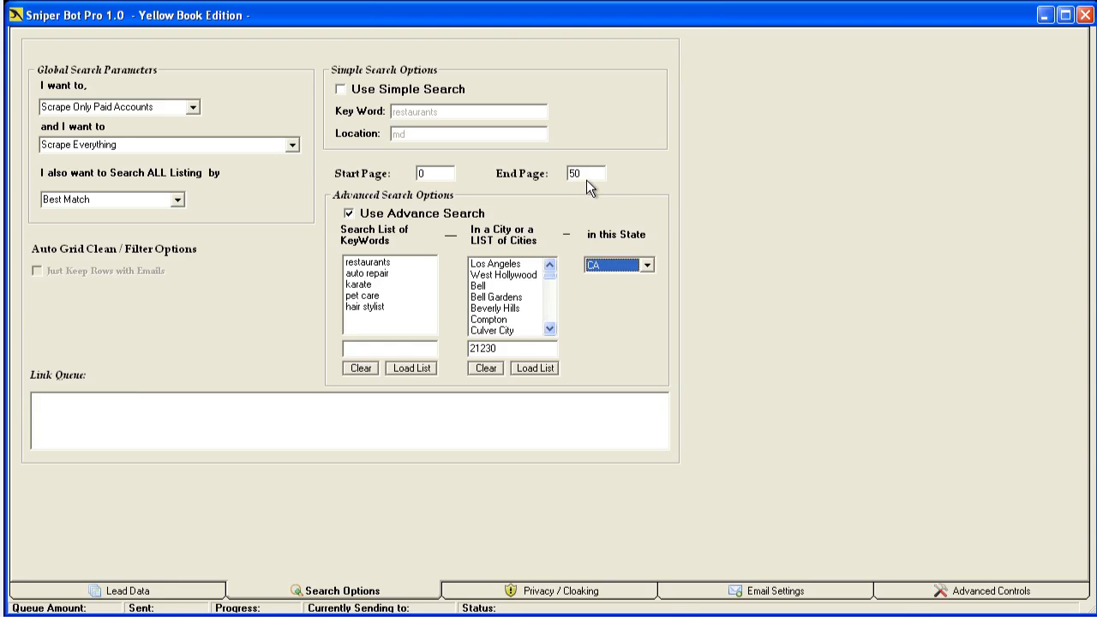
left_click_drag(588, 175, 558, 175)
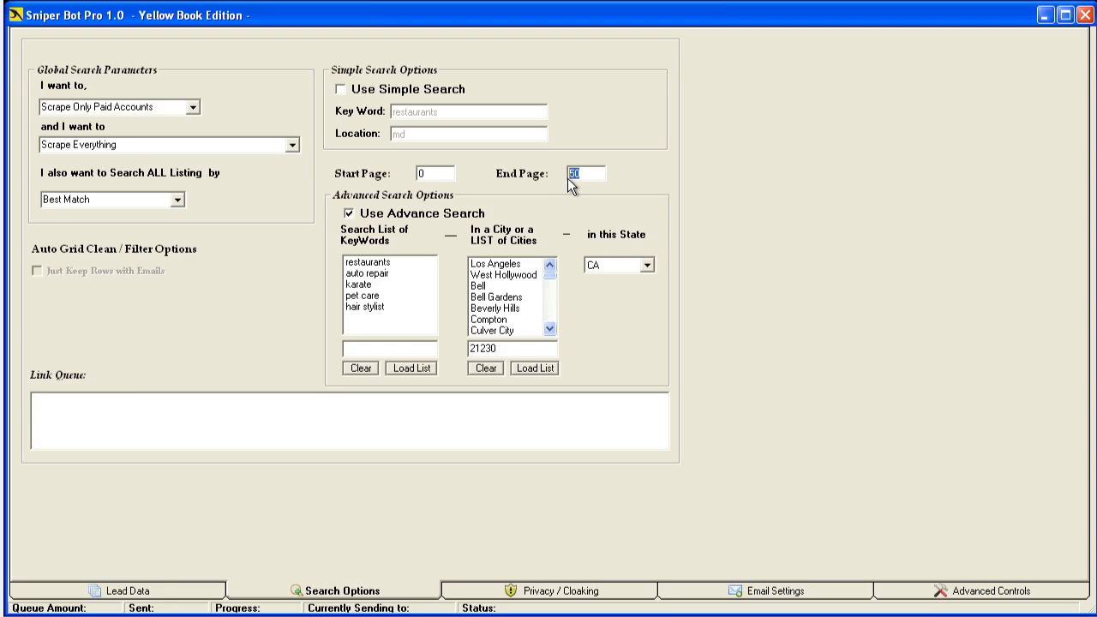
type("20")
Start the lead search from the lead data view with only the Yellow Book check enabled.
left_click(161, 591)
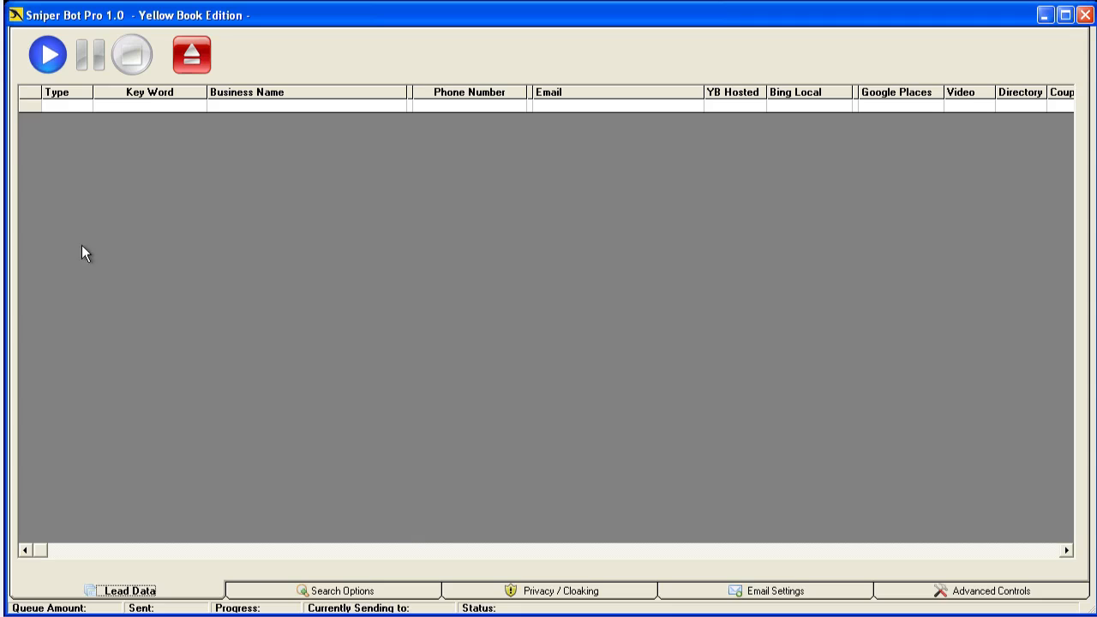
left_click(48, 58)
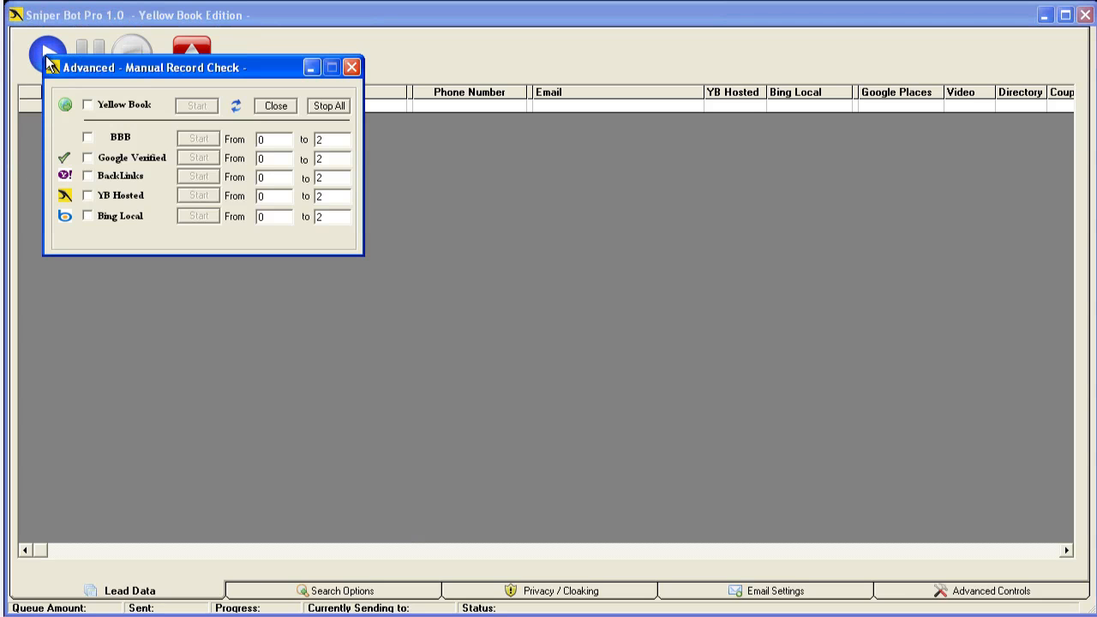
left_click(88, 106)
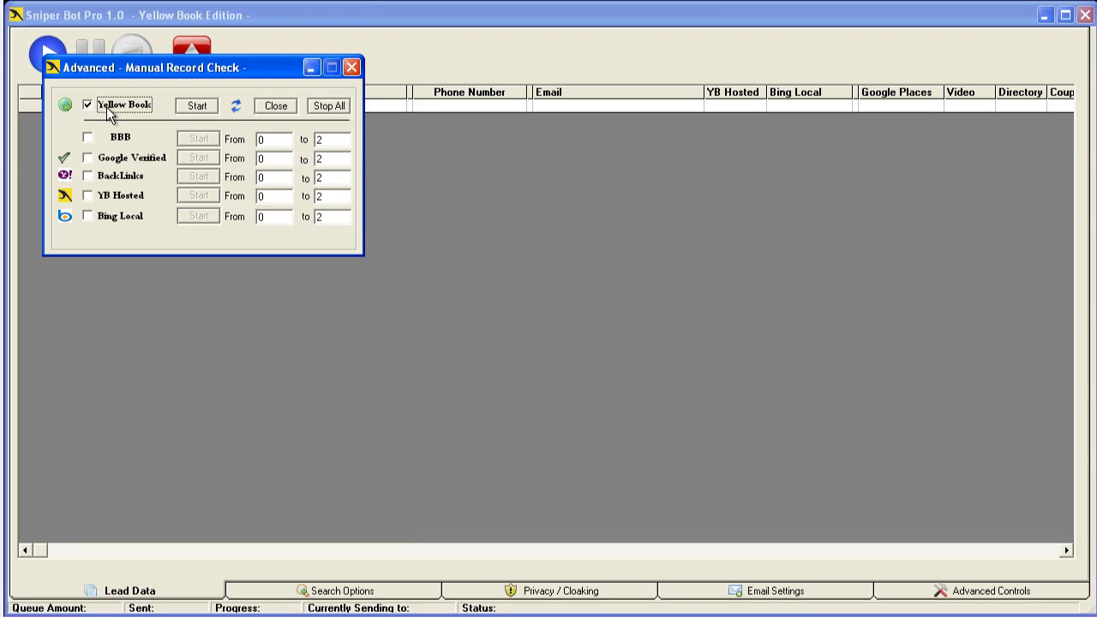
left_click(192, 109)
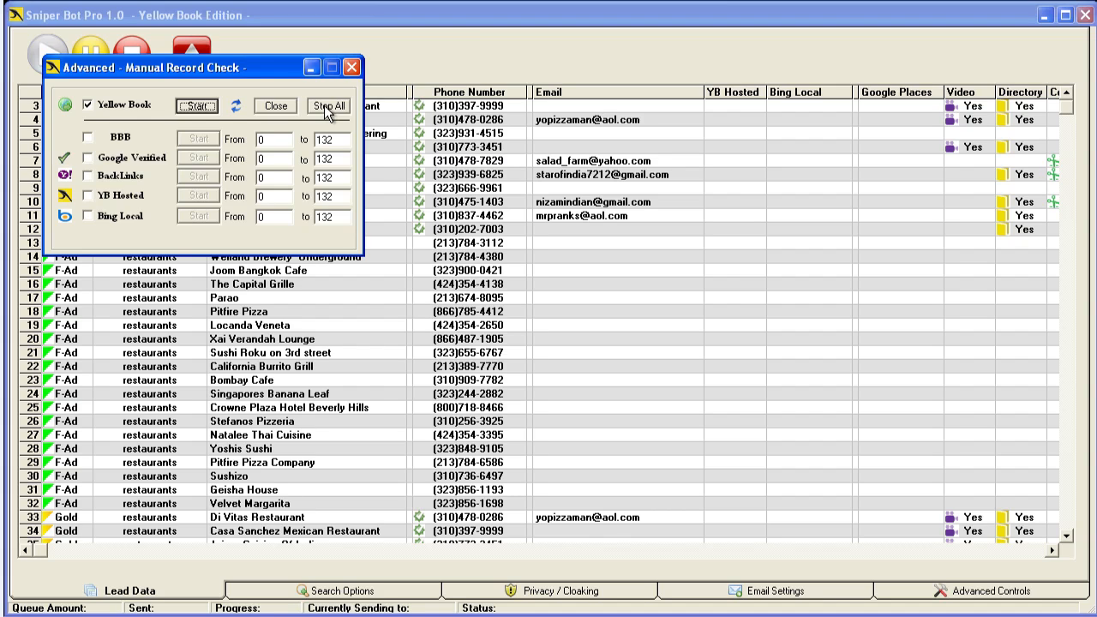
Check the link queue in the search options, stop all running checks, and return to the lead data.
left_click(380, 589)
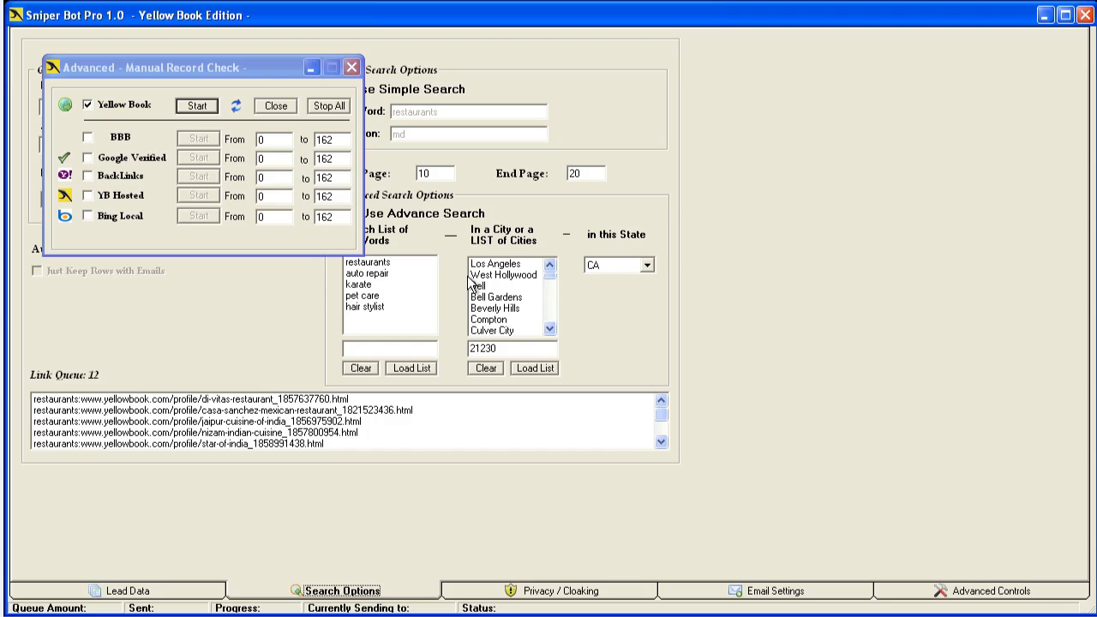
left_click(339, 107)
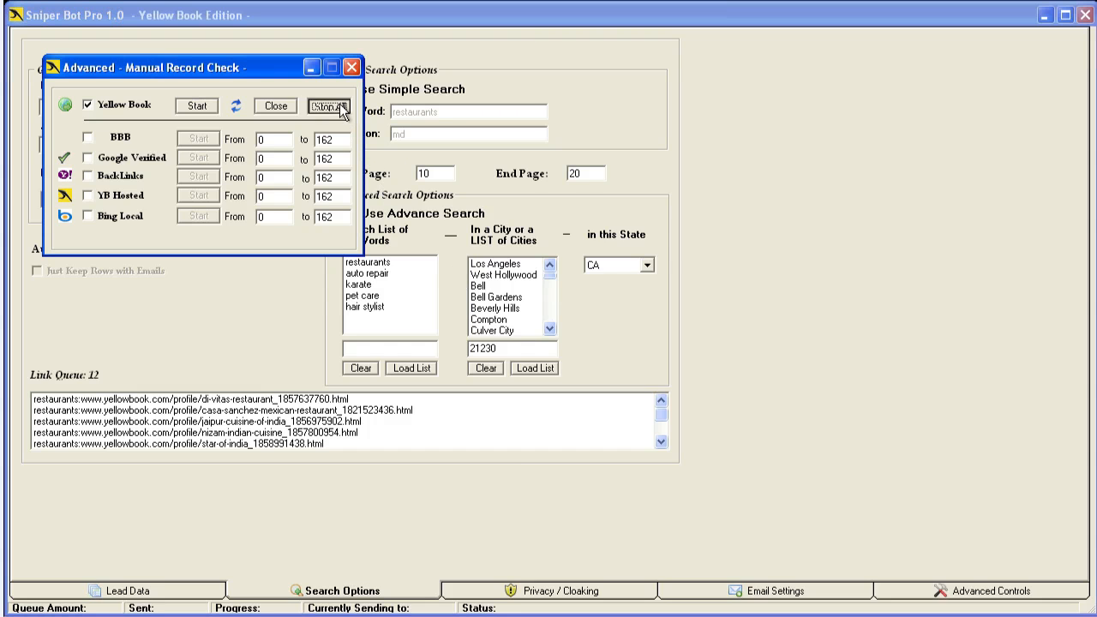
left_click(192, 591)
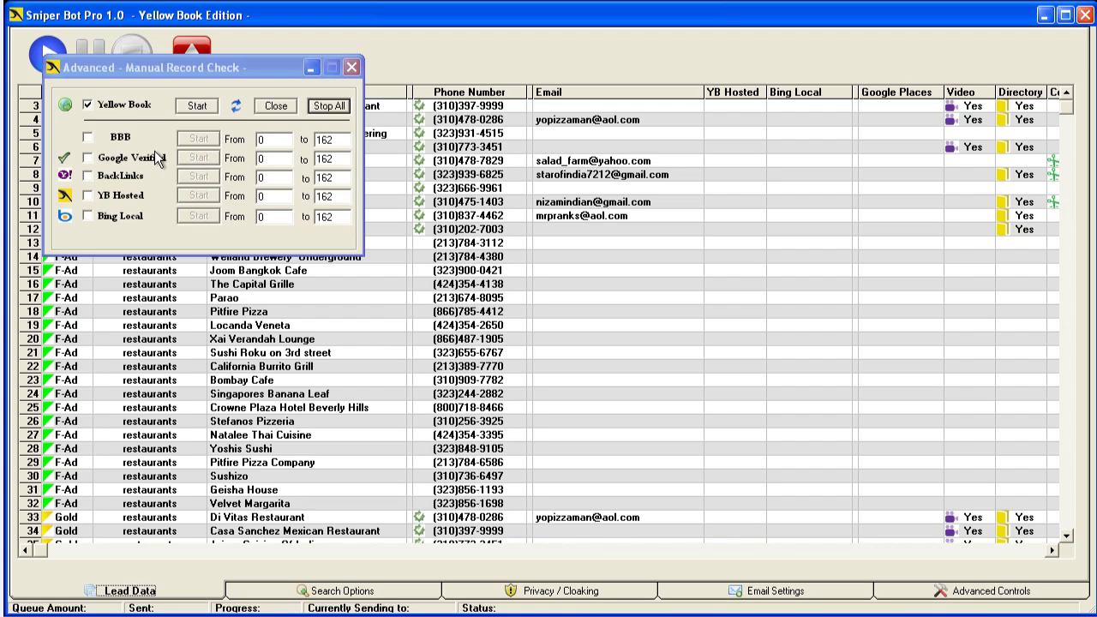
Run the Bing Local record check on the collected leads, and stop all checks once the grid's Bing Local column fills in.
left_click(88, 216)
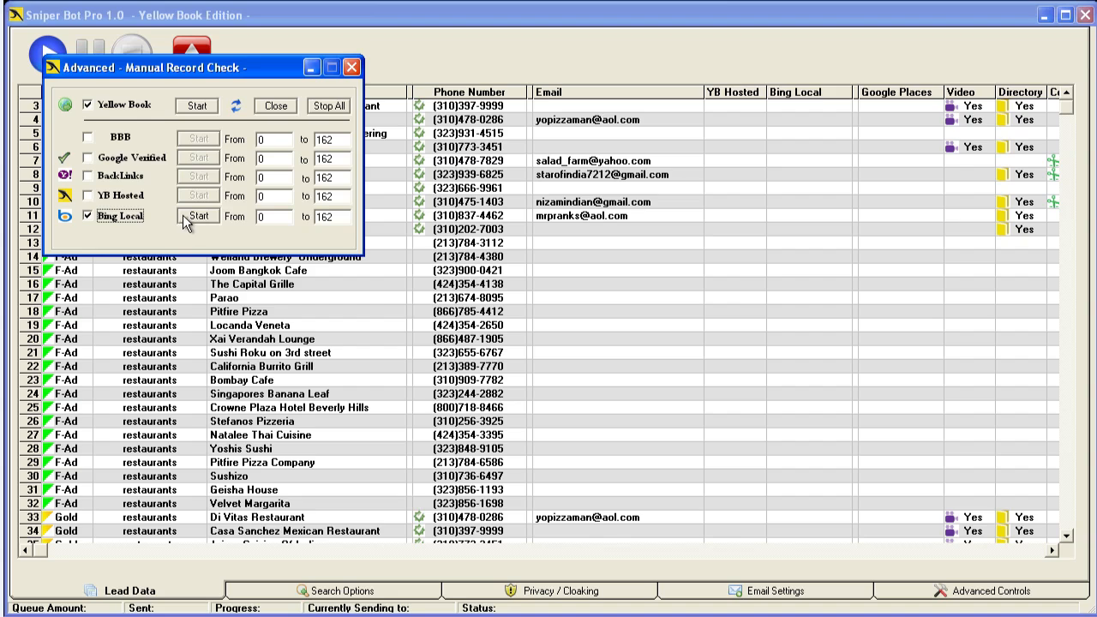
left_click(184, 214)
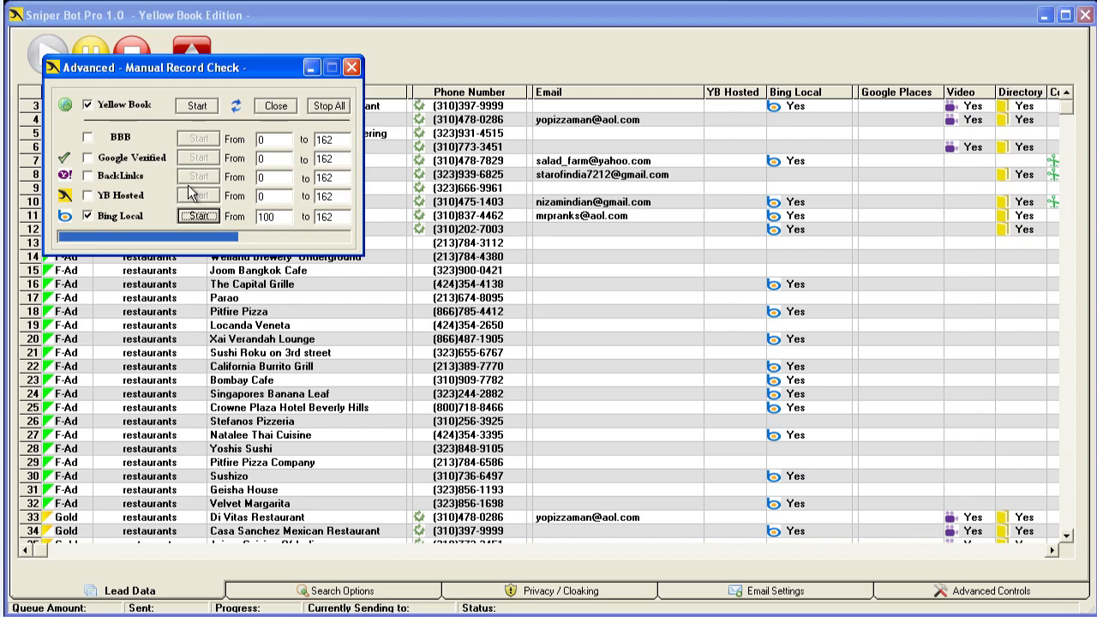
left_click(331, 106)
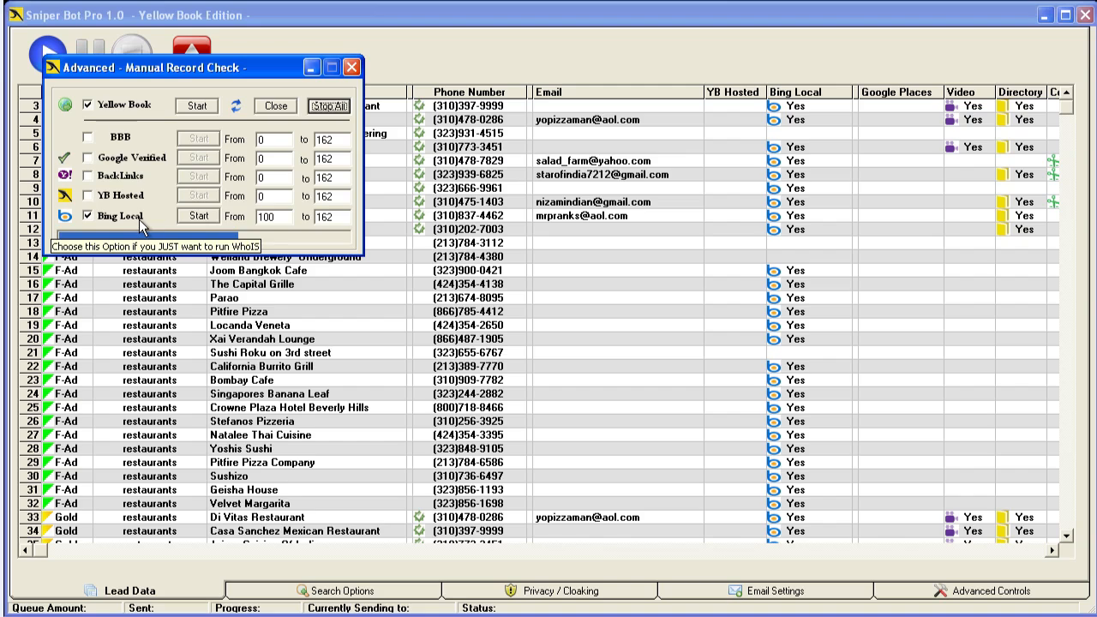
Switch the manual record check from Bing Local to YB Hosted and start it on the leads.
left_click(88, 216)
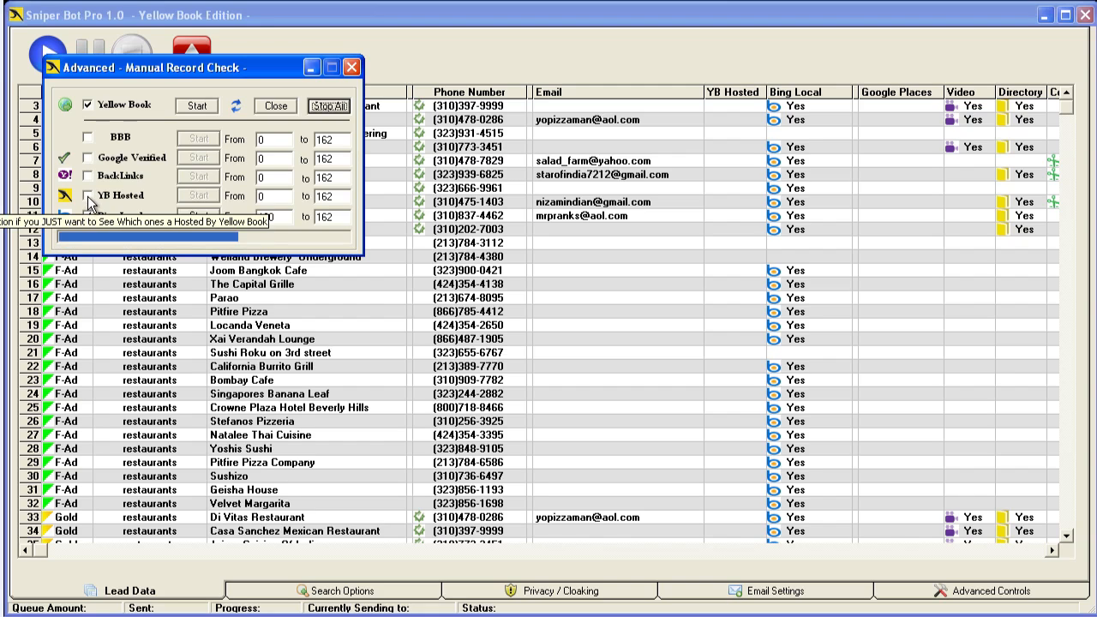
left_click(87, 197)
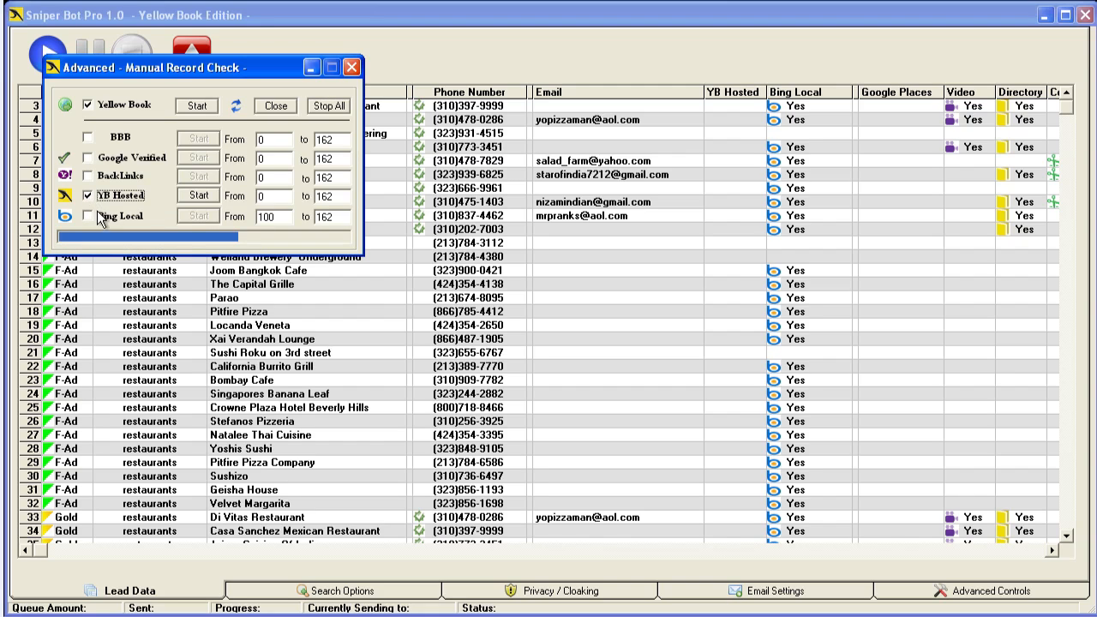
left_click(191, 198)
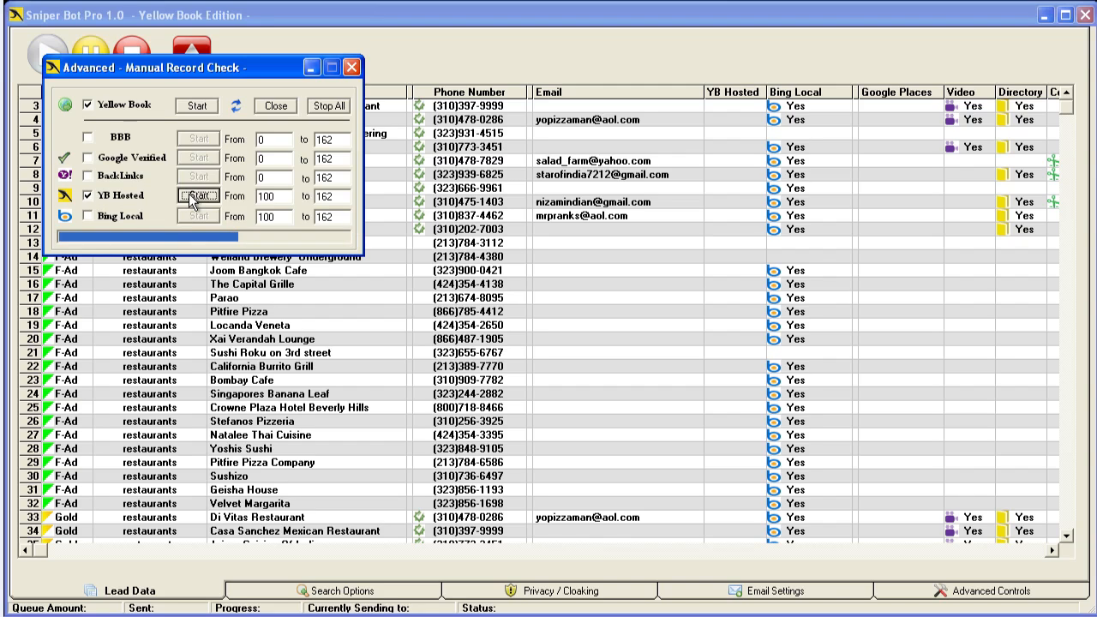